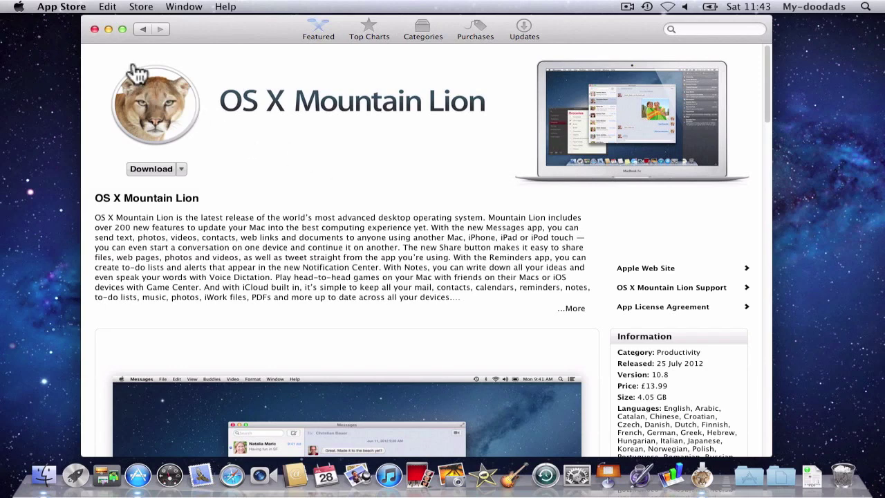
Close the App Store window and quit the OS X Mountain Lion installer without continuing the installation.
click(95, 29)
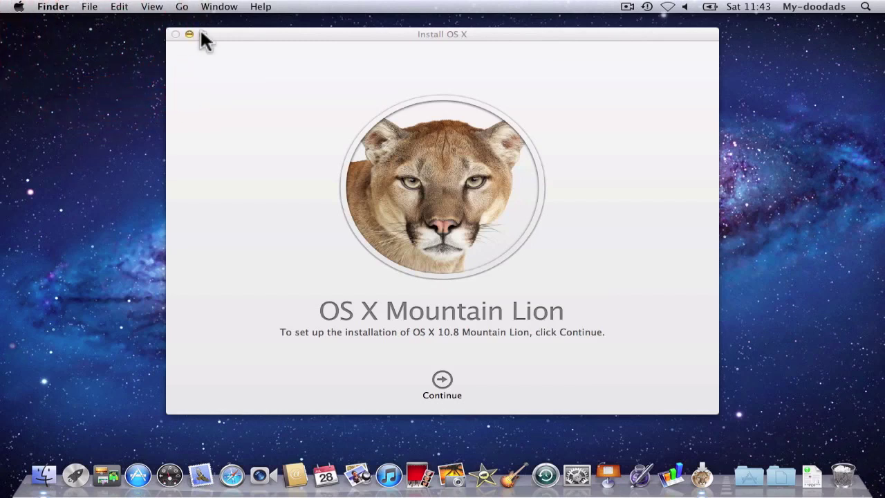
click(273, 36)
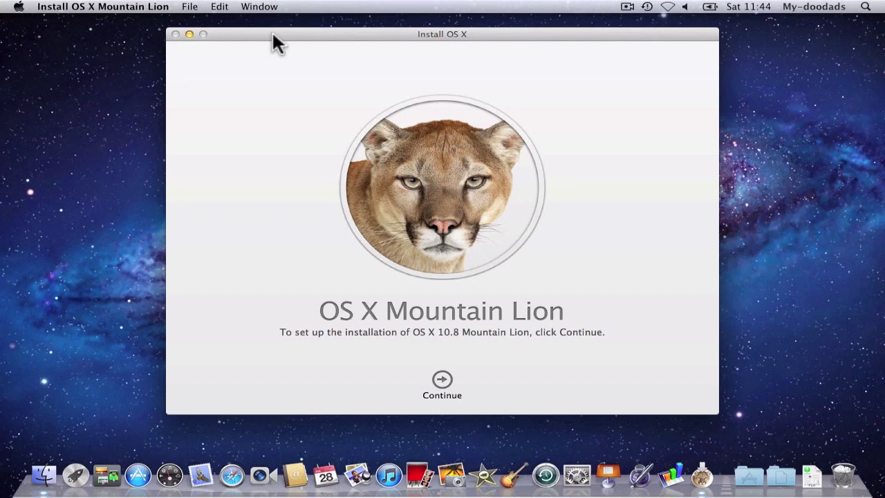
click(128, 8)
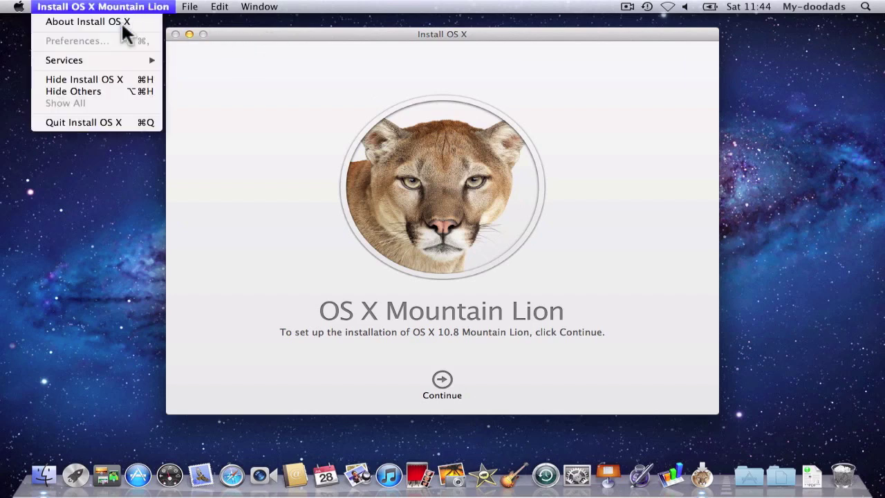
click(108, 122)
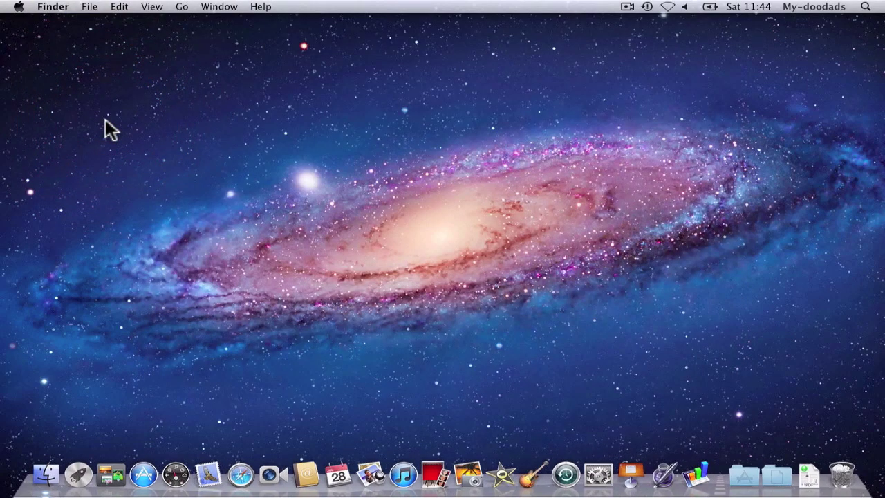
Show the package contents of Install OS X Mountain Lion from the Applications folder in Finder.
click(47, 475)
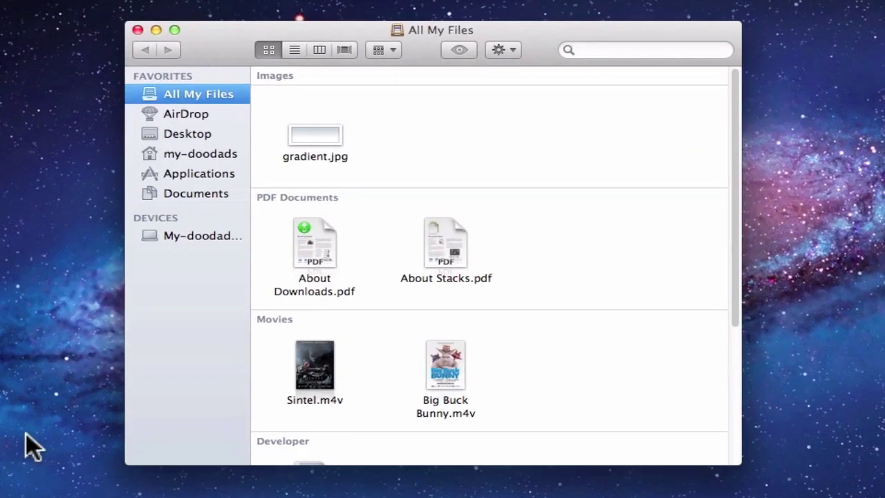
click(202, 173)
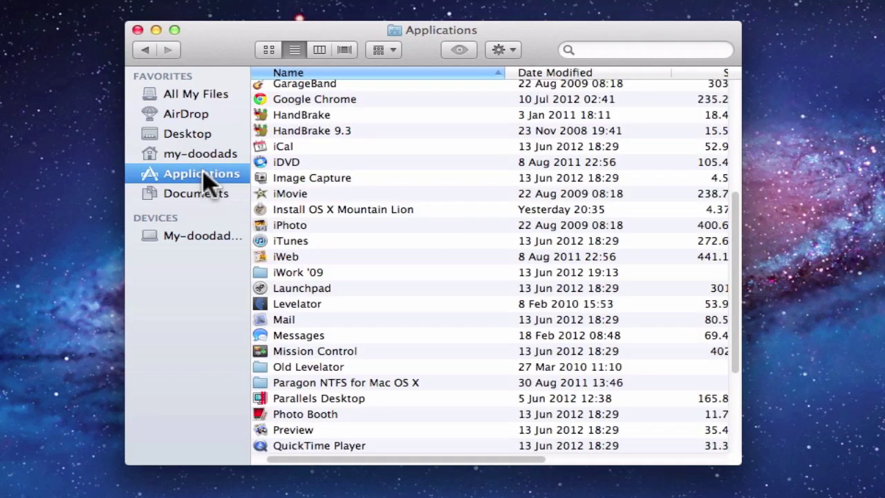
click(339, 219)
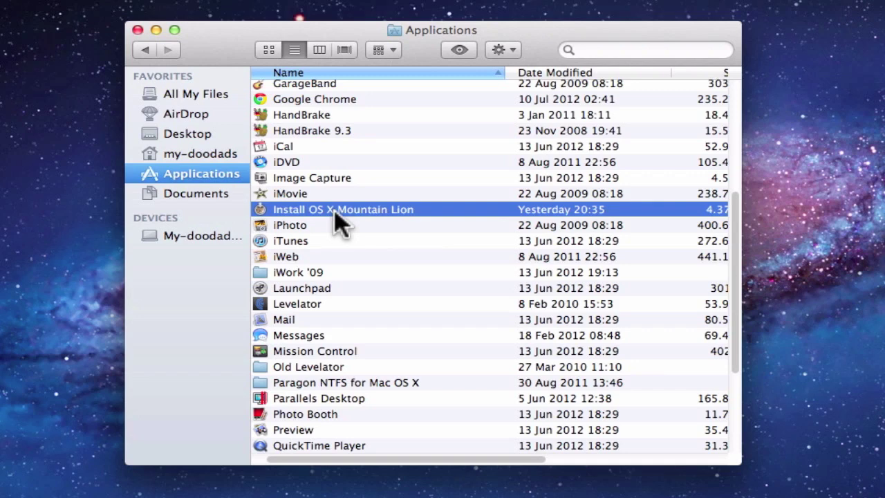
right_click(339, 221)
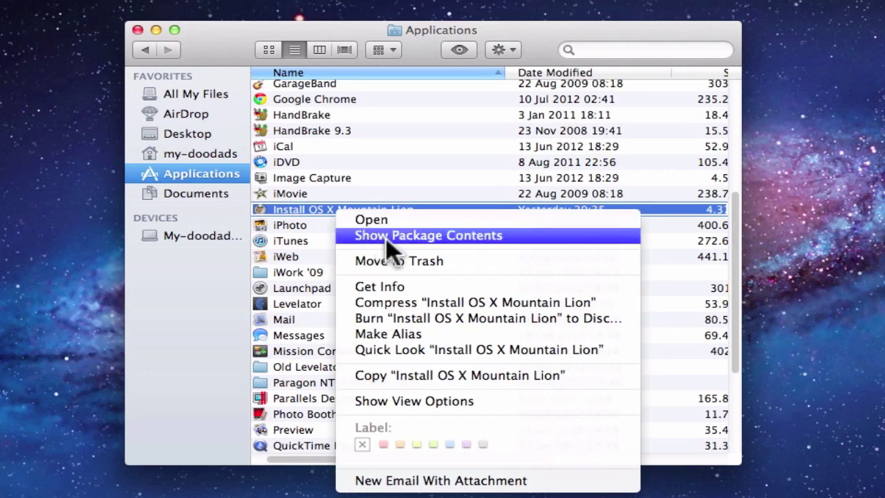
click(459, 249)
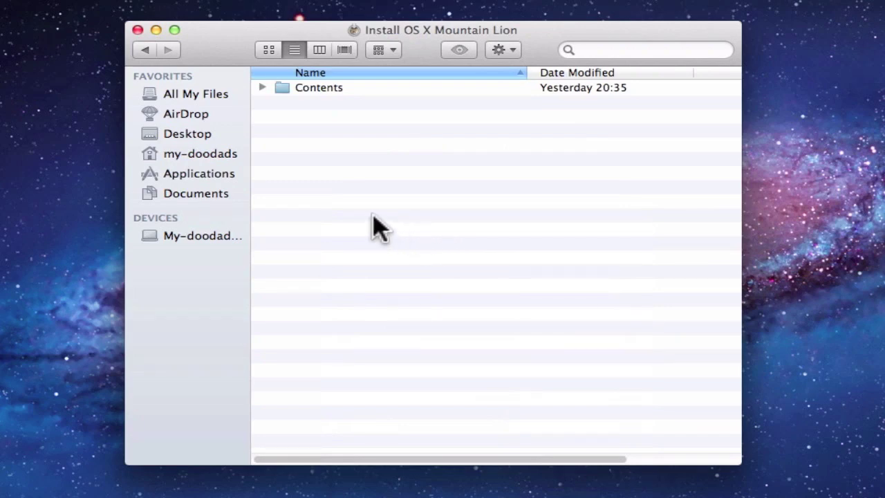
Mount InstallESD.dmg from the package's Contents/SharedSupport folder and close the window of the mounted volume.
click(263, 88)
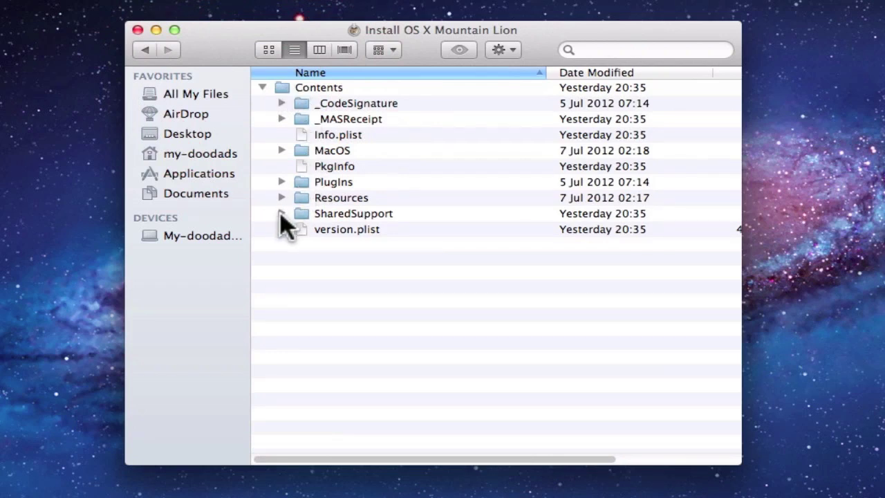
click(281, 213)
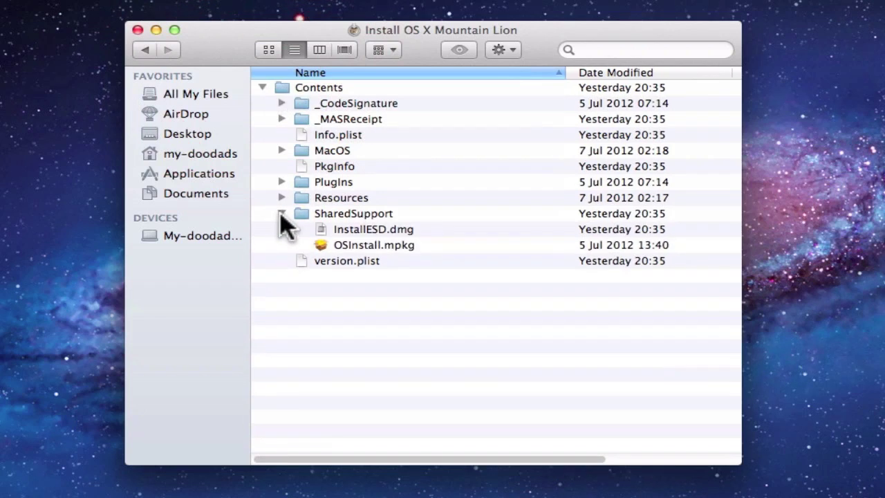
click(338, 228)
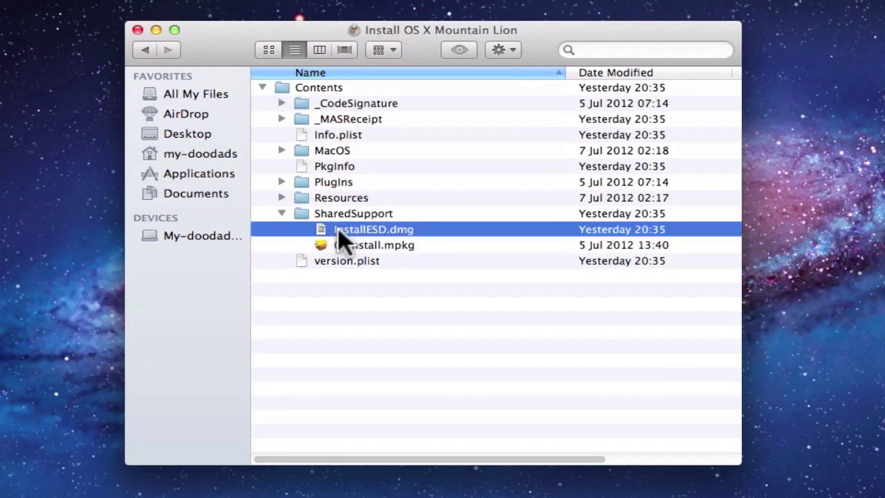
double_click(389, 231)
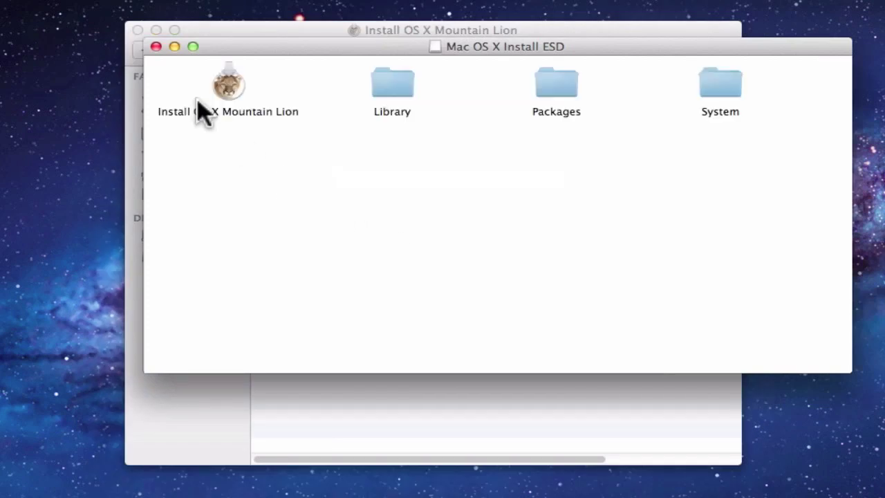
click(155, 46)
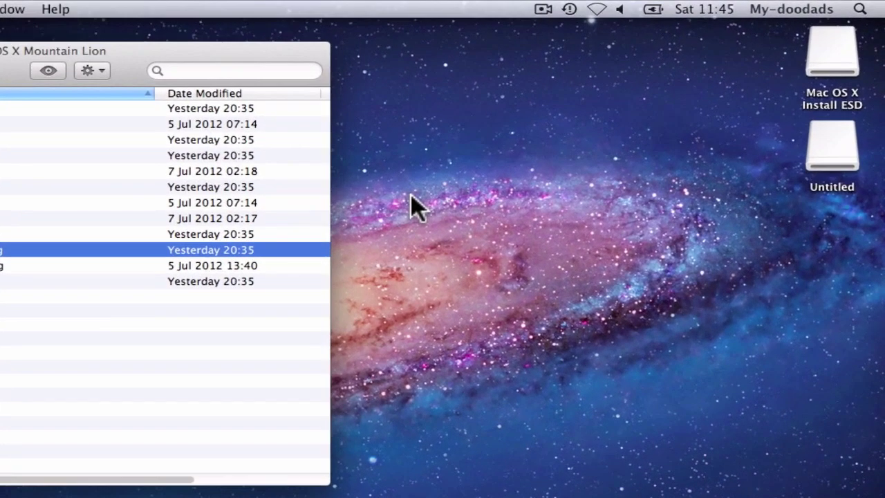
Select the Untitled USB drive on the desktop, search Spotlight for "disk" and open Disk Utility.
click(840, 155)
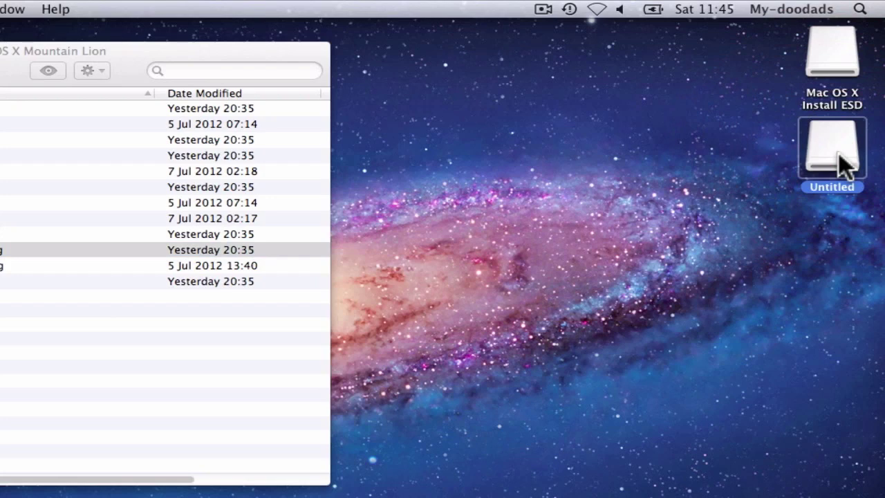
click(860, 10)
text(disk)
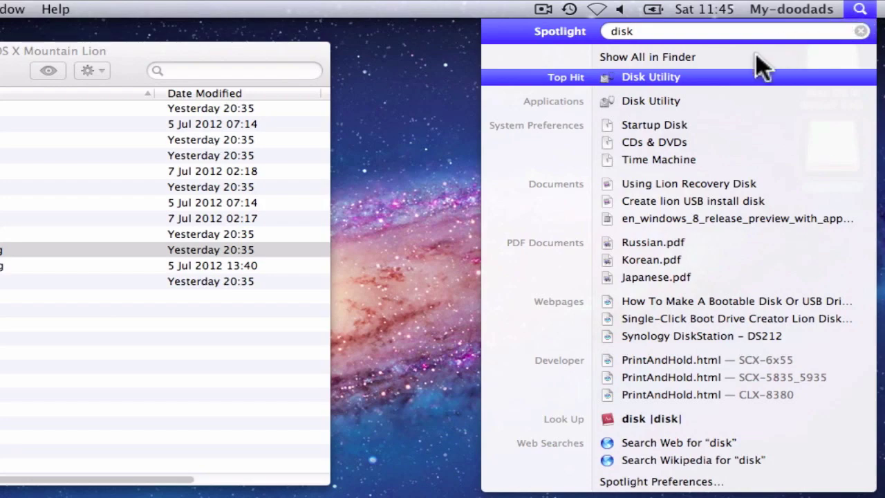
click(718, 76)
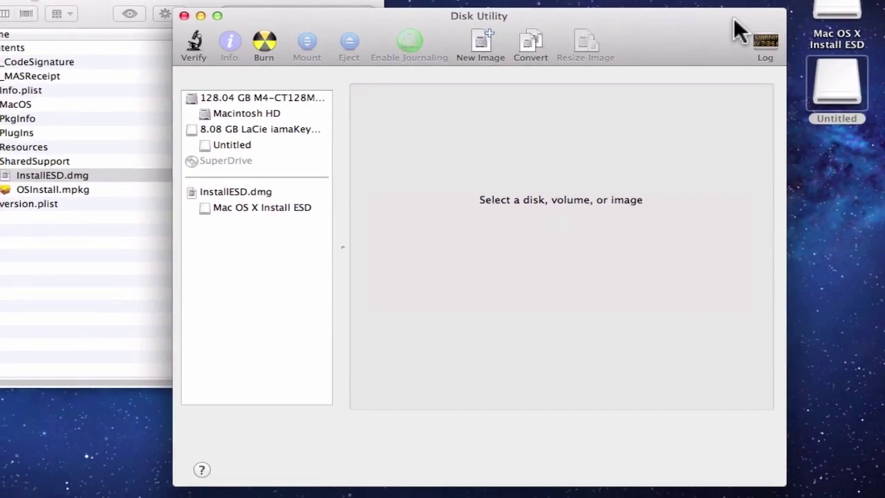
Set up a restore with Mac OS X Install ESD as the source and the Untitled volume as the destination.
click(301, 209)
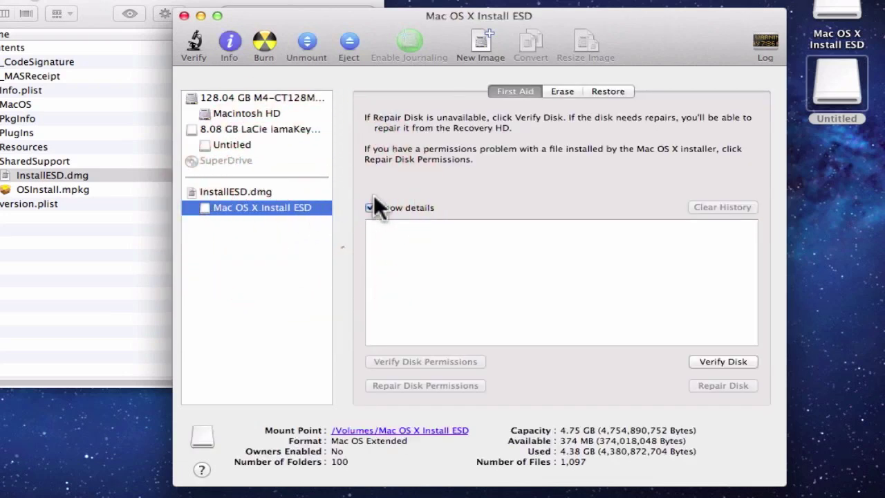
click(607, 93)
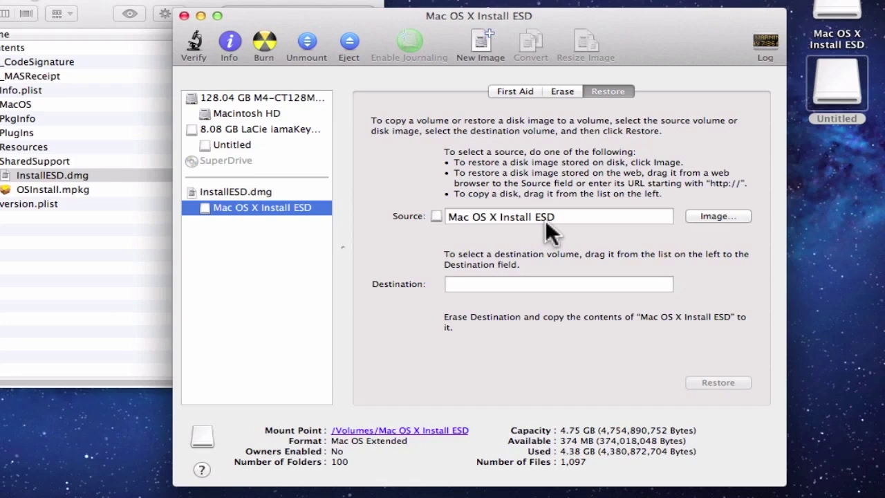
drag(836, 80, 518, 280)
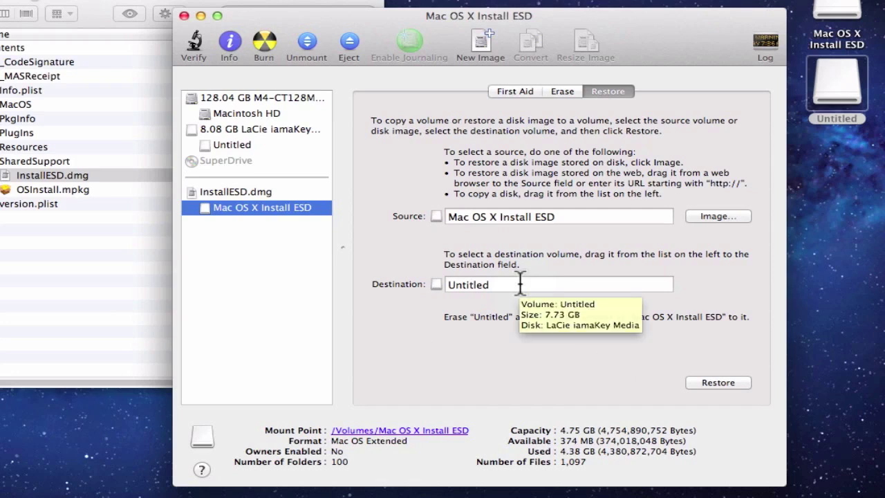
Start the restore, agree to erase the Untitled volume, and authorize it with the administrator's name and password.
click(721, 383)
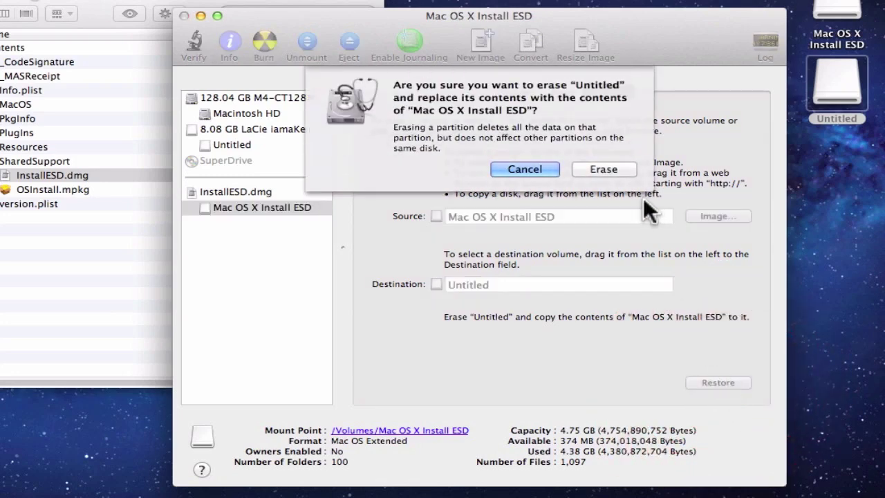
click(610, 169)
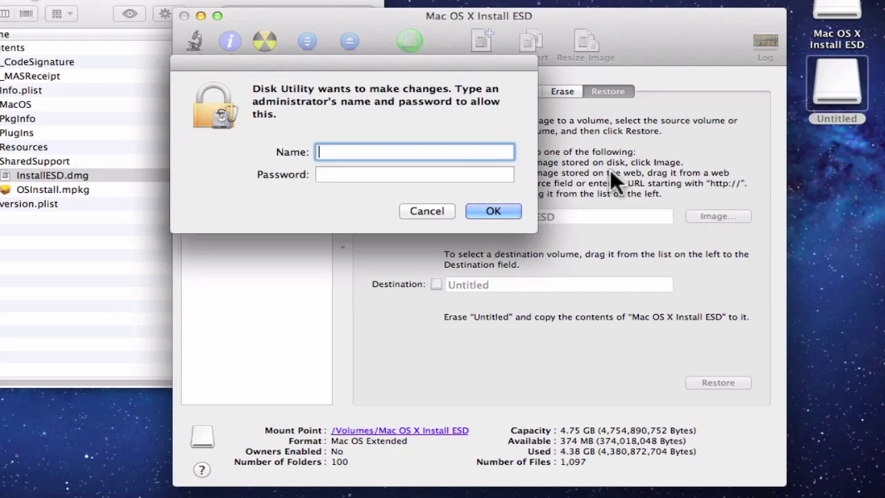
text(administrator)
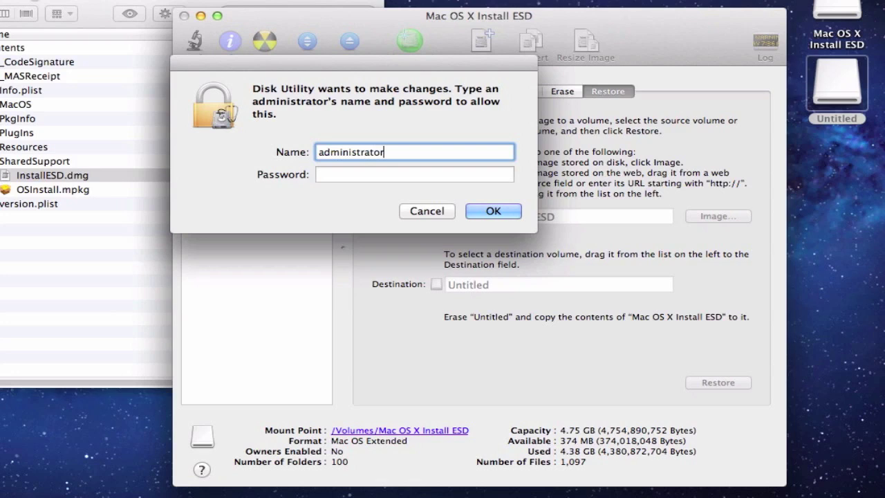
key(Tab)
text(password)
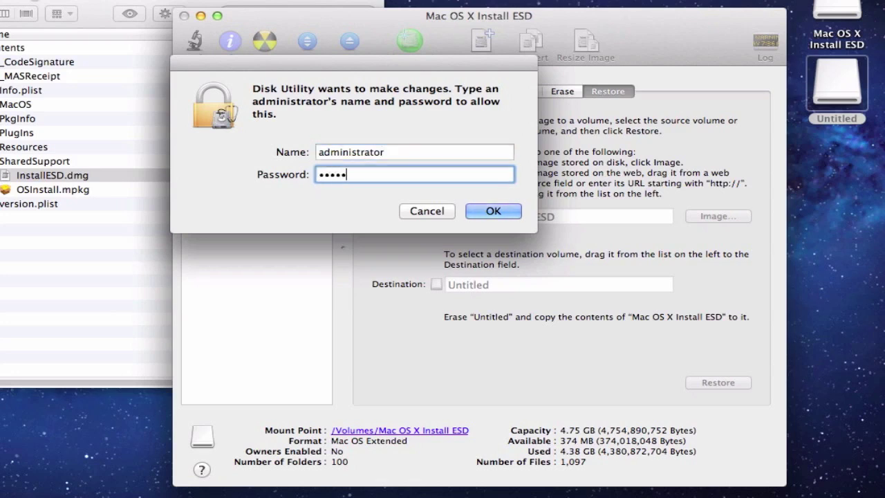
click(504, 211)
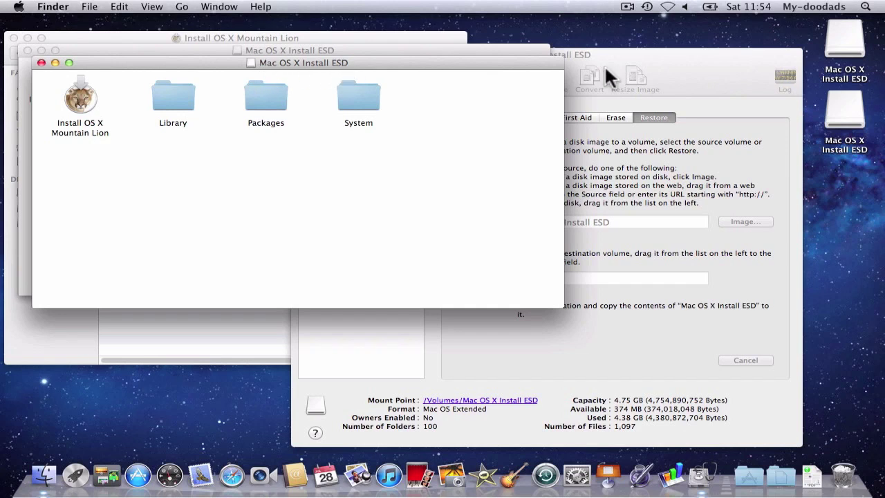
Close both Mac OS X Install ESD windows, the installer package window and Disk Utility.
click(41, 62)
click(28, 50)
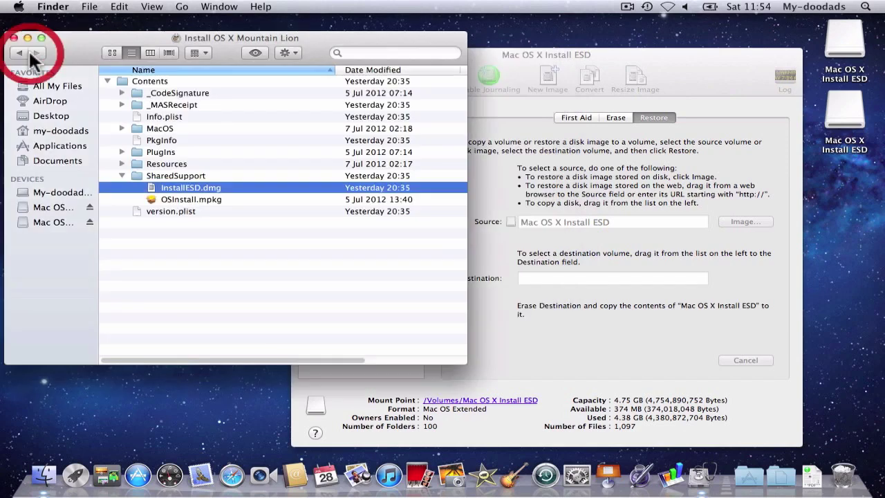
click(13, 38)
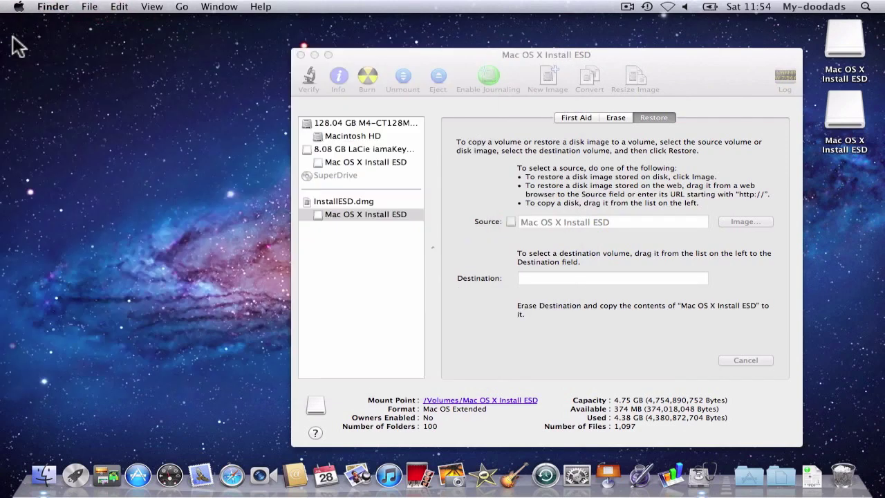
click(299, 54)
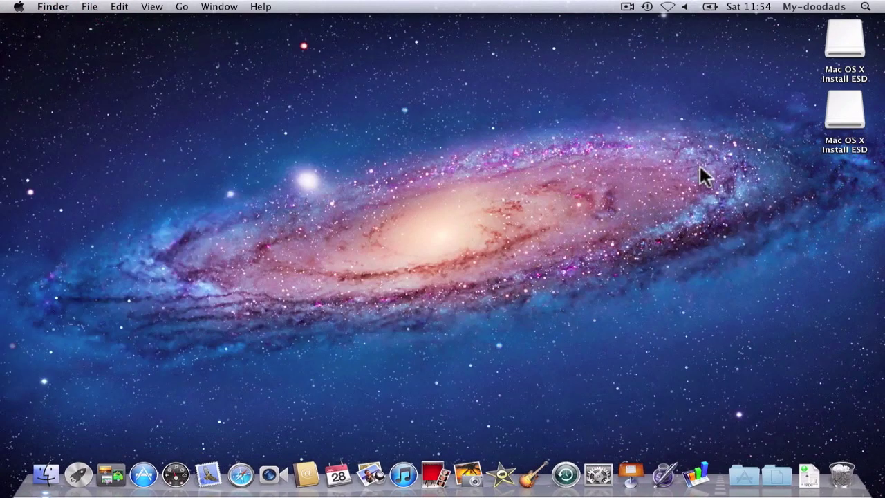
Eject both Mac OS X Install ESD volumes from the desktop together.
drag(872, 166, 839, 46)
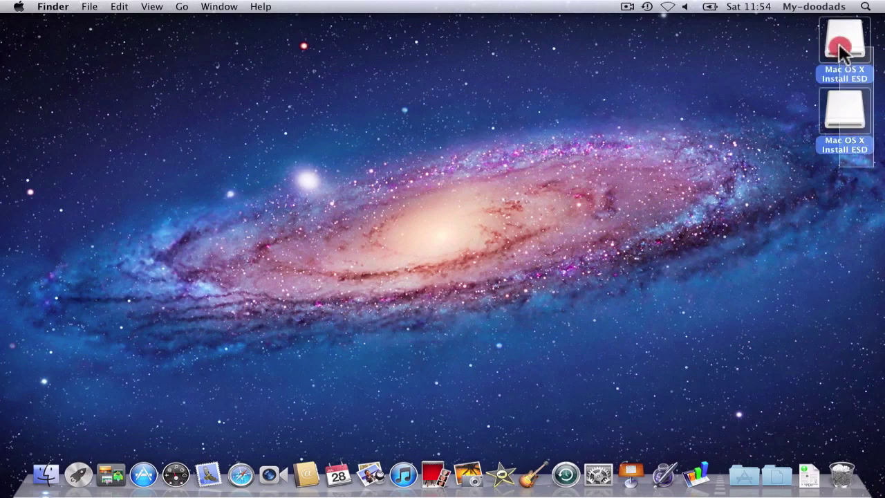
drag(844, 124, 842, 474)
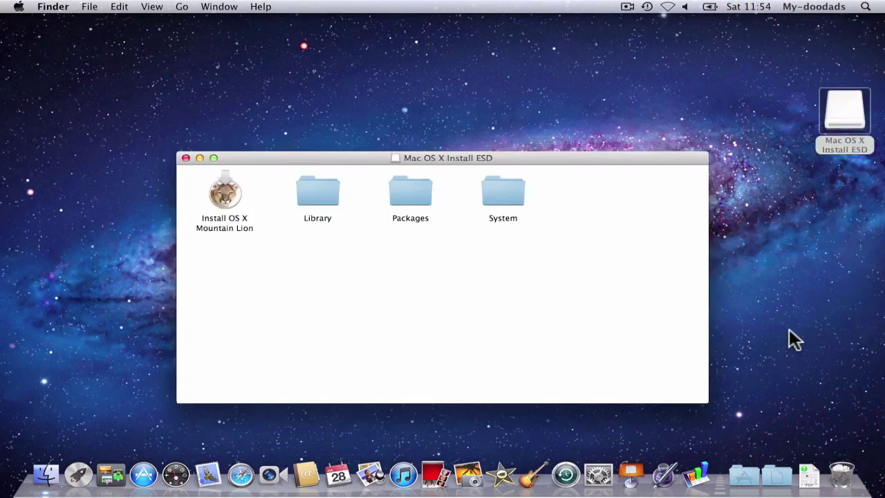